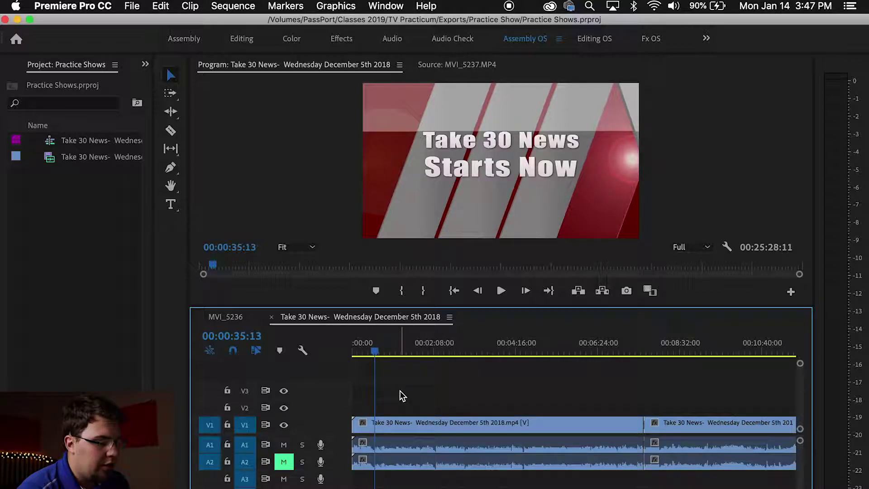
Open Export Settings for the Take 30 News sequence through File > Export > Media.
{"action": "left_click", "coordinate": [135, 6]}
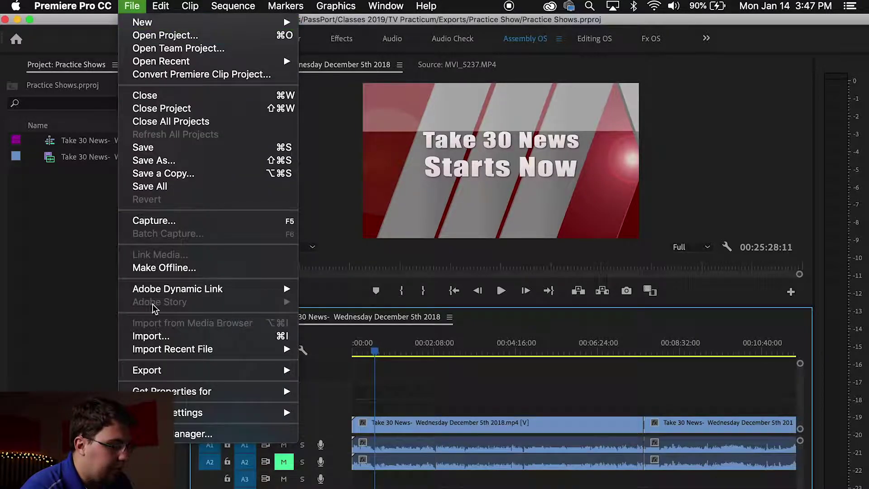
{"action": "mouse_move", "coordinate": [152, 370]}
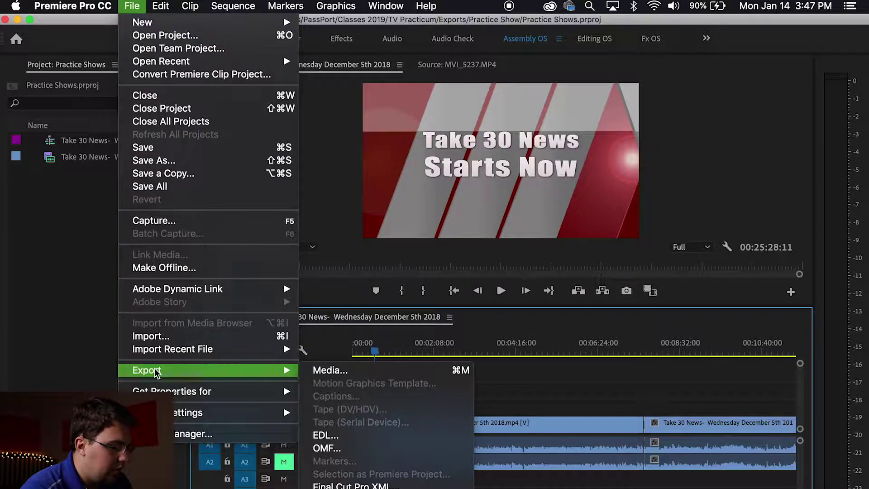
{"action": "left_click", "coordinate": [342, 373]}
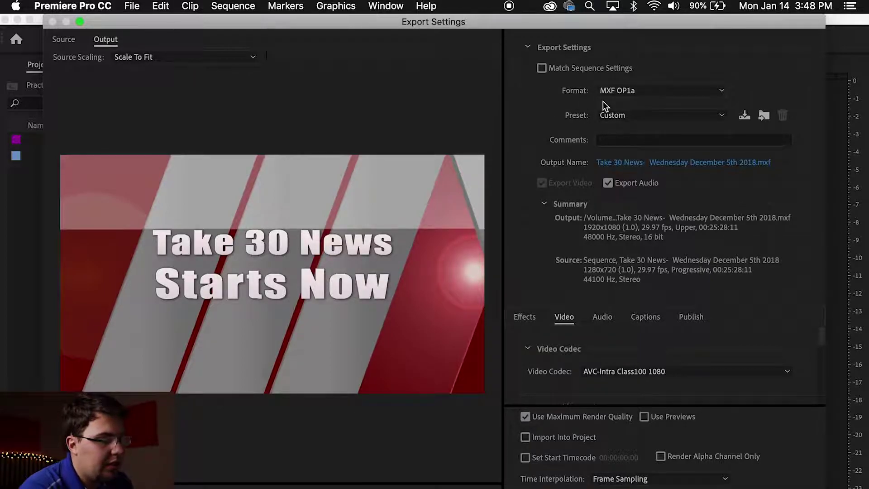
Keep MXF OP1a and choose the AVC-Intra Class100 1080 60i preset (1920x1080, 29.97 fps).
{"action": "left_click", "coordinate": [634, 96]}
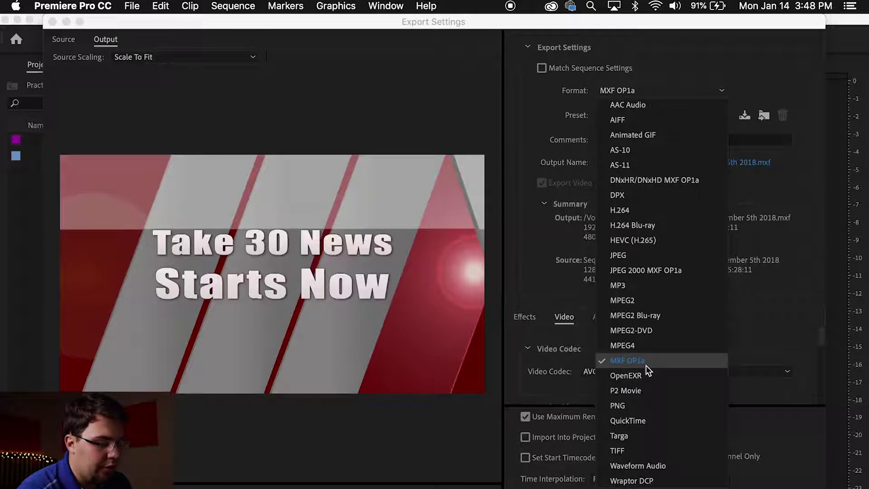
{"action": "left_click", "coordinate": [646, 365]}
{"action": "left_click", "coordinate": [634, 117]}
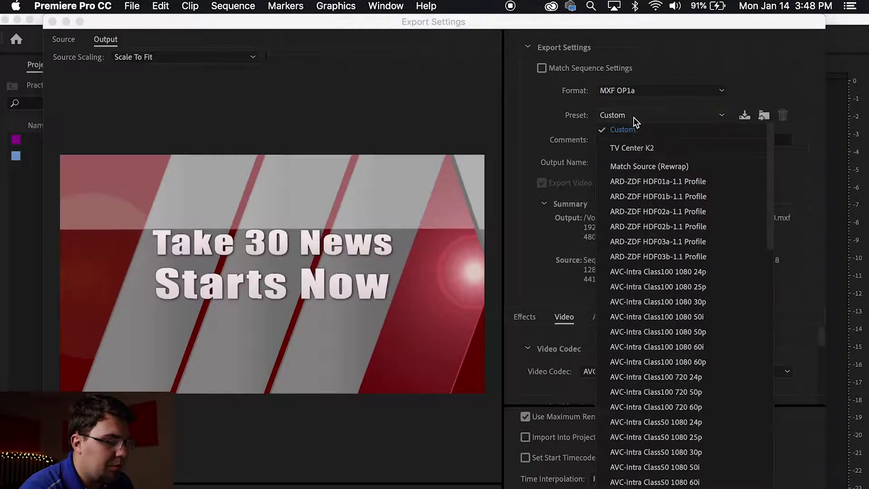
{"action": "scroll", "coordinate": [650, 333], "scroll_direction": "down", "scroll_amount": 10}
{"action": "scroll", "coordinate": [649, 333], "scroll_direction": "up", "scroll_amount": 8}
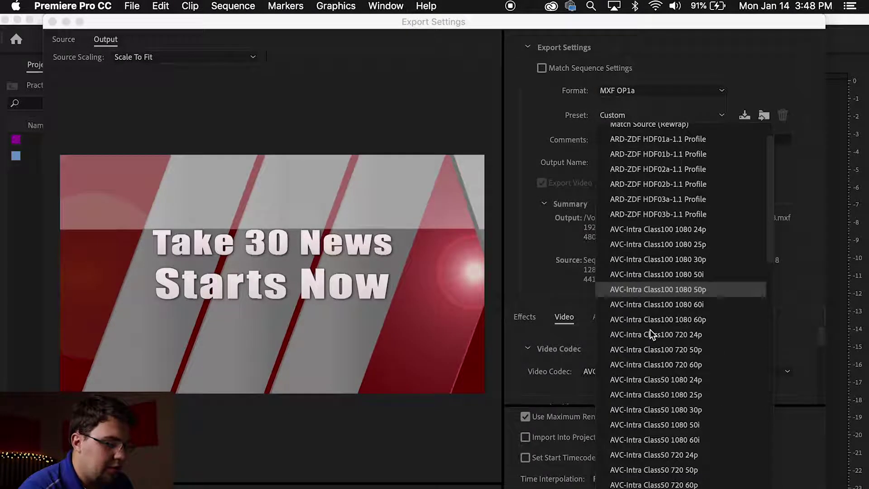
{"action": "left_click", "coordinate": [719, 307]}
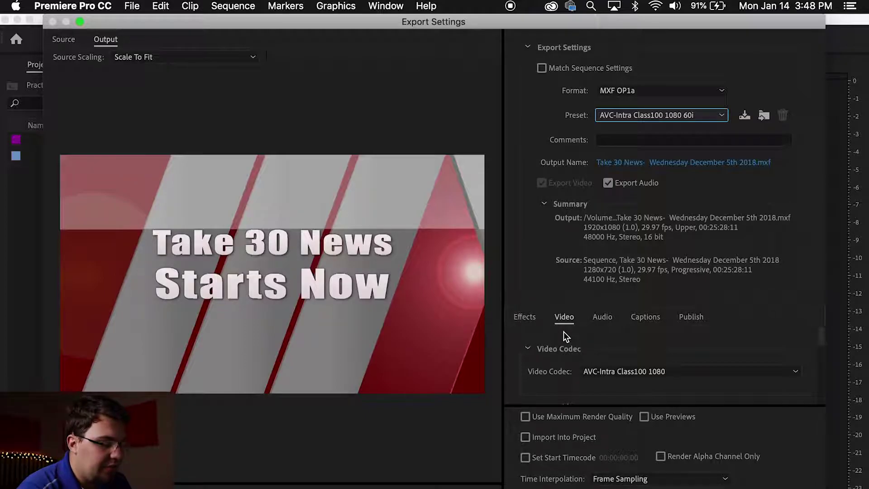
Enable Render at Maximum Depth in the Video settings, switching the preset to Custom.
{"action": "scroll", "coordinate": [554, 372], "scroll_direction": "down", "scroll_amount": 10}
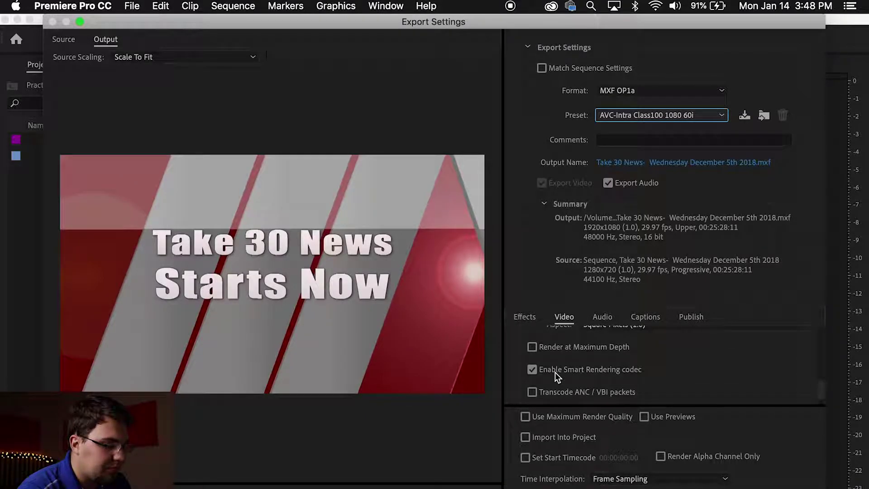
{"action": "left_click", "coordinate": [533, 349]}
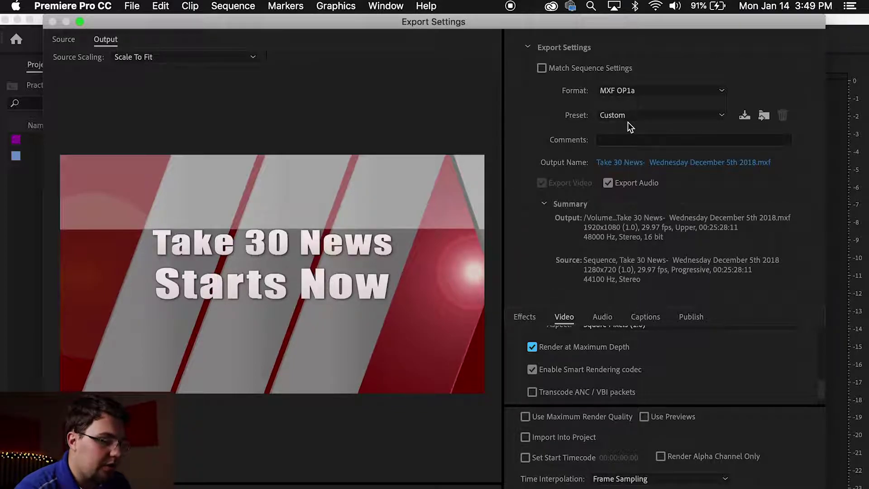
Name a new preset 'TV Center K2', then cancel the save and exit Export Settings.
{"action": "left_click", "coordinate": [745, 117]}
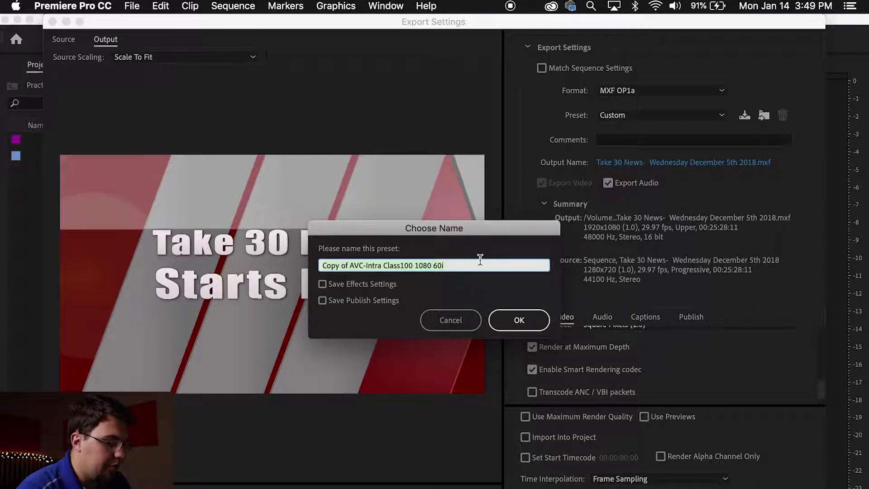
{"action": "key", "text": "BackSpace"}
{"action": "type", "text": "TV "}
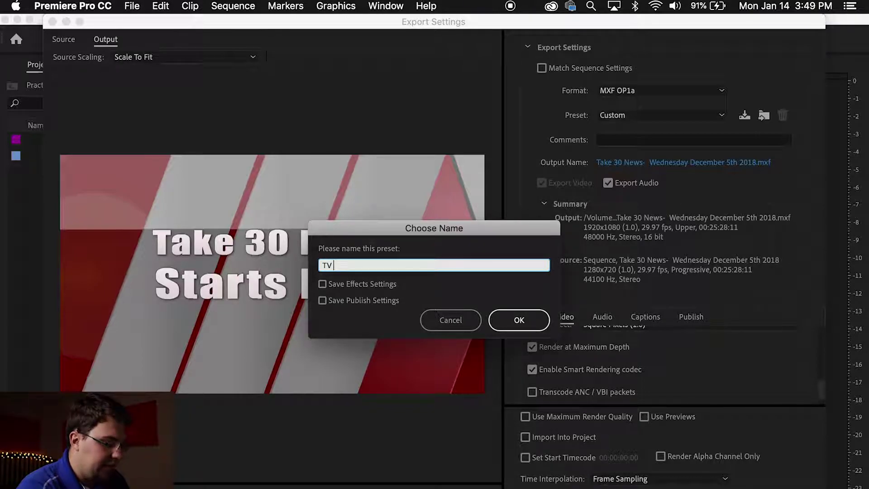
{"action": "type", "text": "CEnte"}
{"action": "key", "text": "BackSpace"}
{"action": "key", "text": "BackSpace"}
{"action": "key", "text": "BackSpace"}
{"action": "key", "text": "BackSpace"}
{"action": "type", "text": "e"}
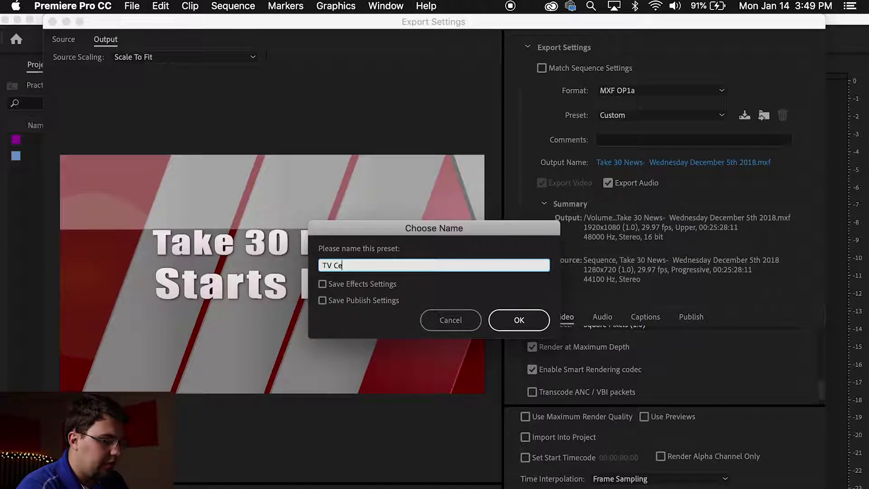
{"action": "type", "text": "nter K2"}
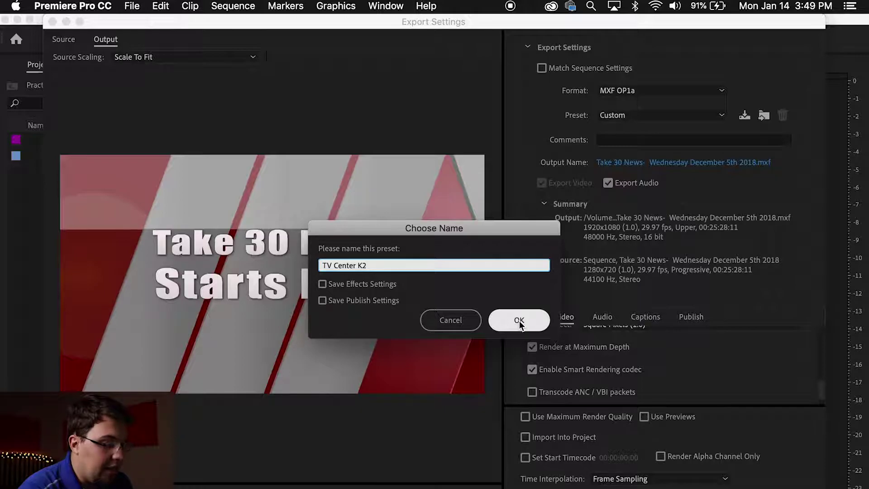
{"action": "left_click", "coordinate": [464, 323]}
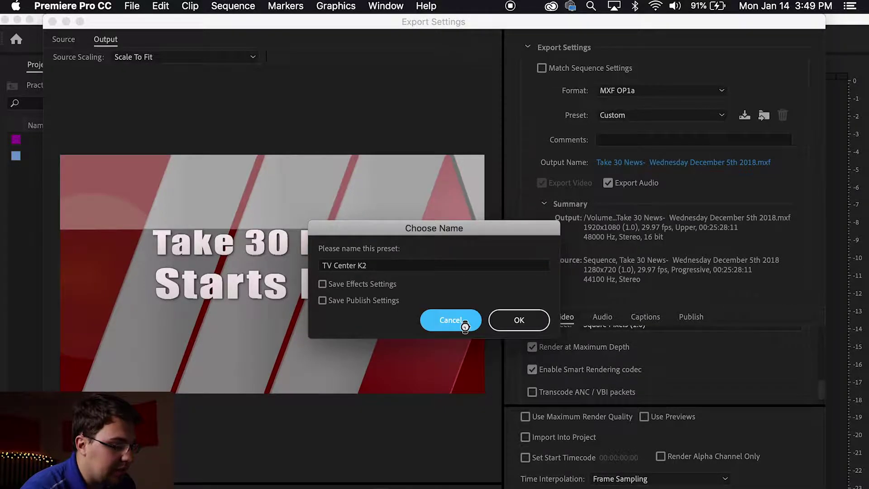
{"action": "key", "text": "Escape"}
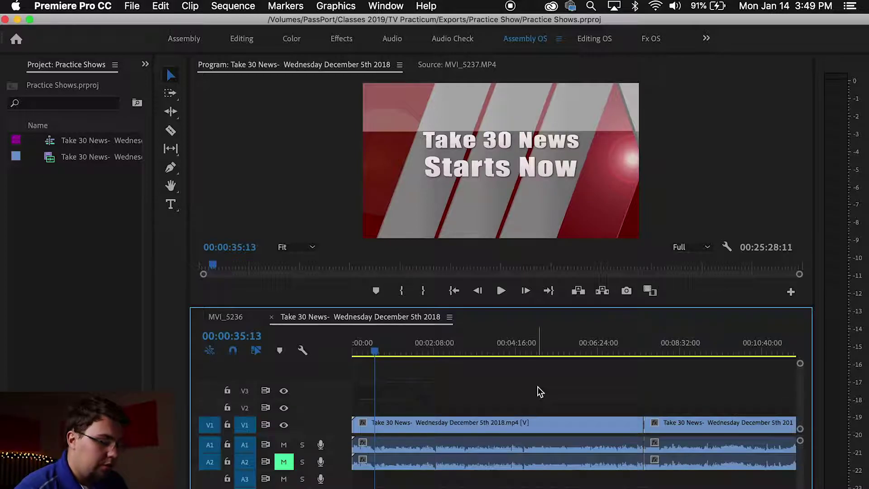
Reopen Export Settings with Cmd+M and select the TV Center K2 preset.
{"action": "key", "text": "super+m"}
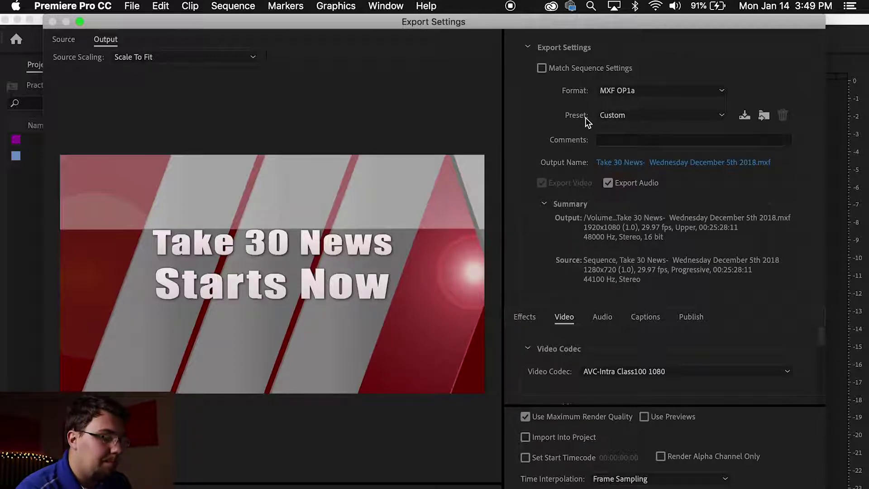
{"action": "left_click", "coordinate": [620, 116]}
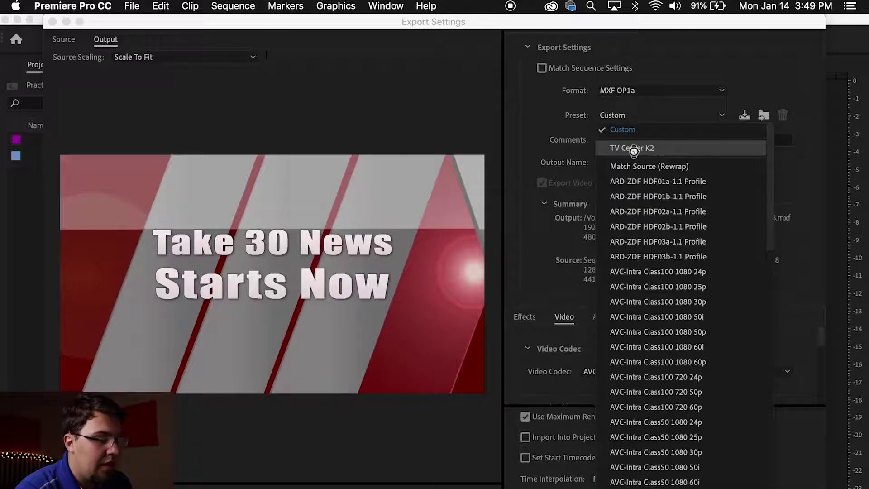
{"action": "left_click", "coordinate": [634, 150]}
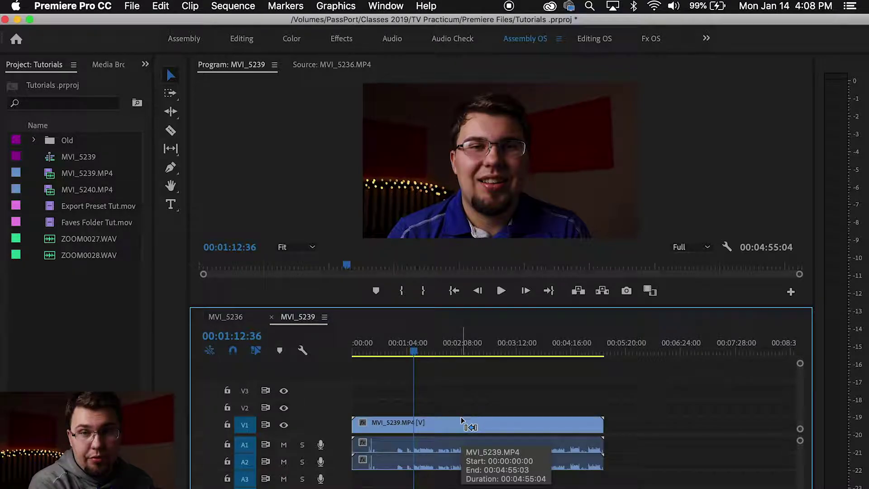
Open Export Settings for MVI_5239 with Cmd+M and check Render at Maximum Depth.
{"action": "key", "text": "super+m"}
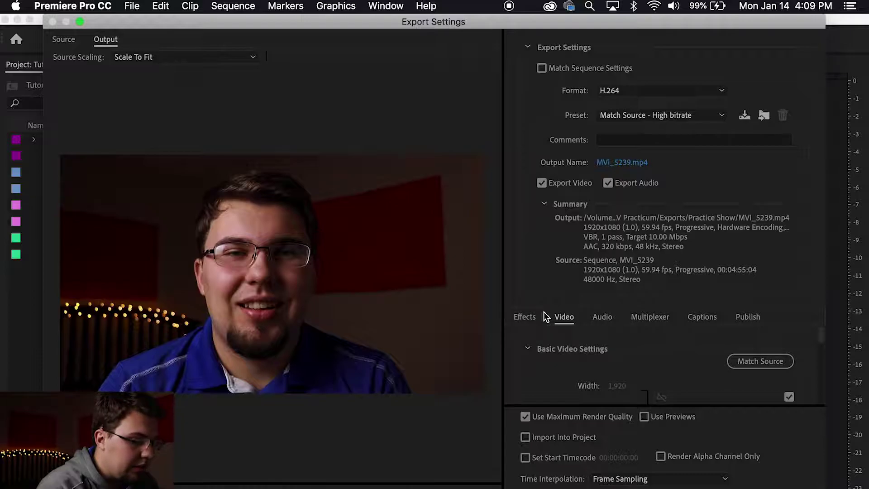
{"action": "scroll", "coordinate": [540, 362], "scroll_direction": "down", "scroll_amount": 5}
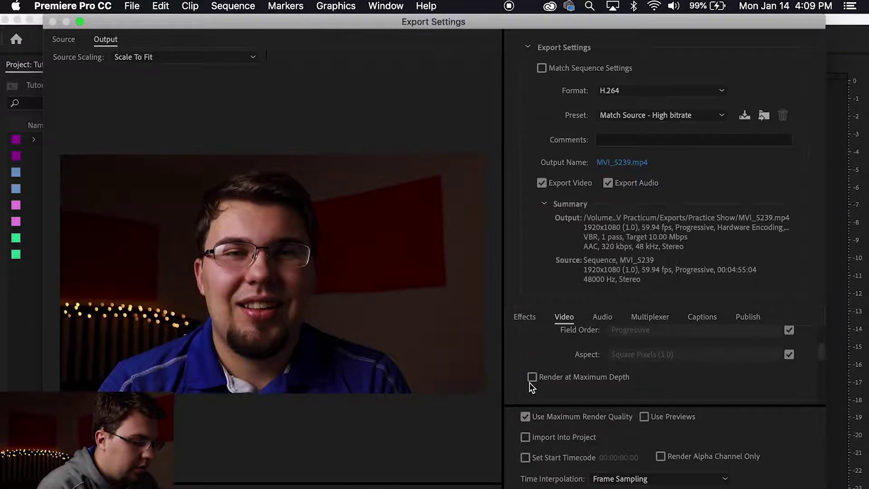
{"action": "left_click", "coordinate": [530, 380]}
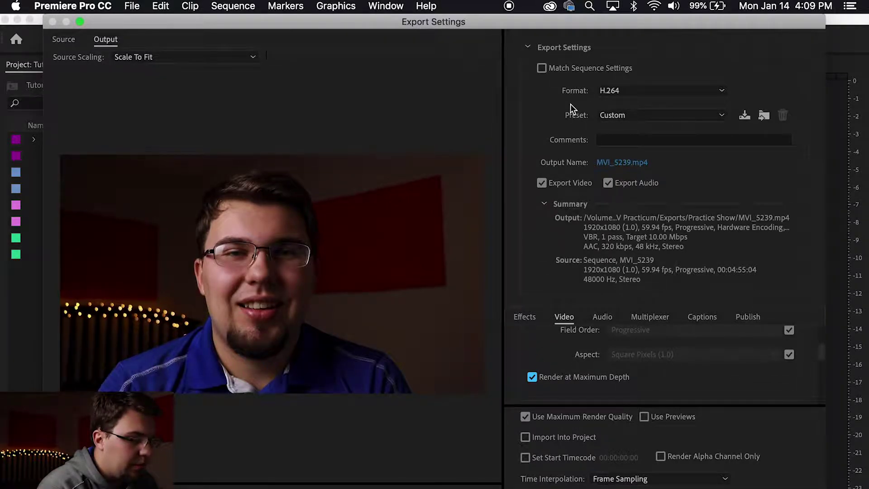
{"action": "left_click", "coordinate": [745, 116]}
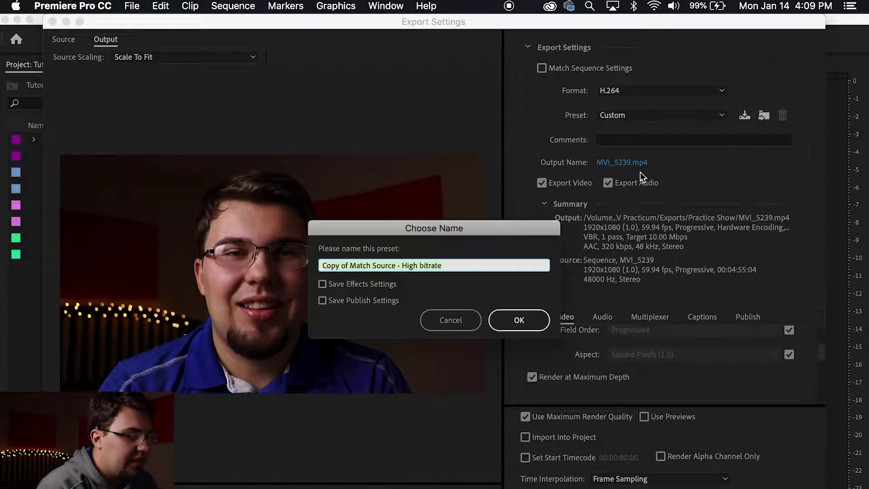
{"action": "type", "text": "Teaser"}
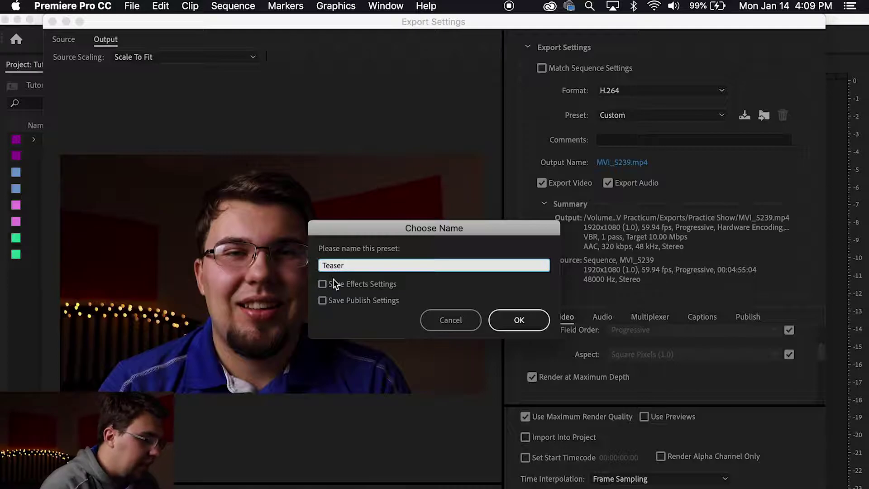
{"action": "left_click", "coordinate": [428, 328]}
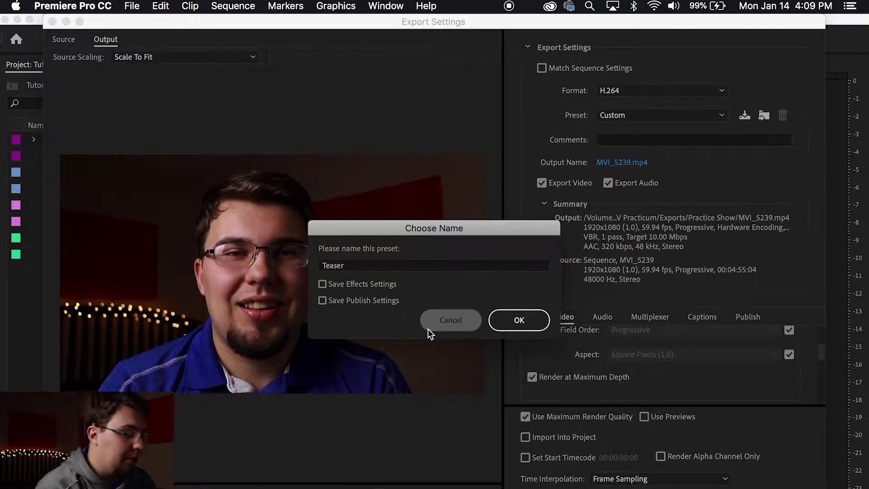